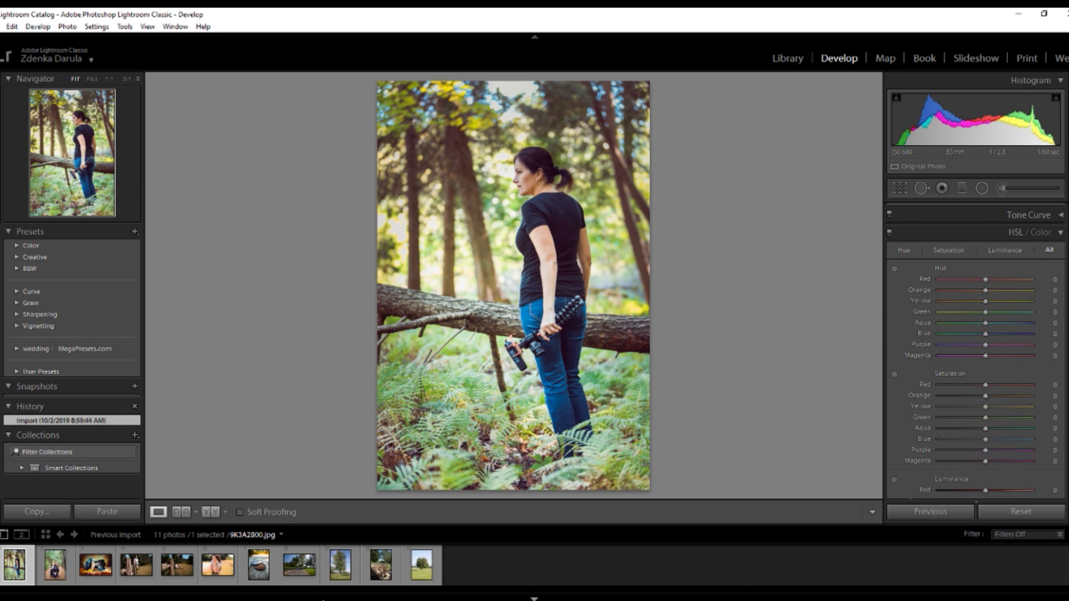
Open the road photo IMG_3054.tif and set Contrast to -1, Highlights to -40, Whites to -41 and Shadows to +3
click(299, 566)
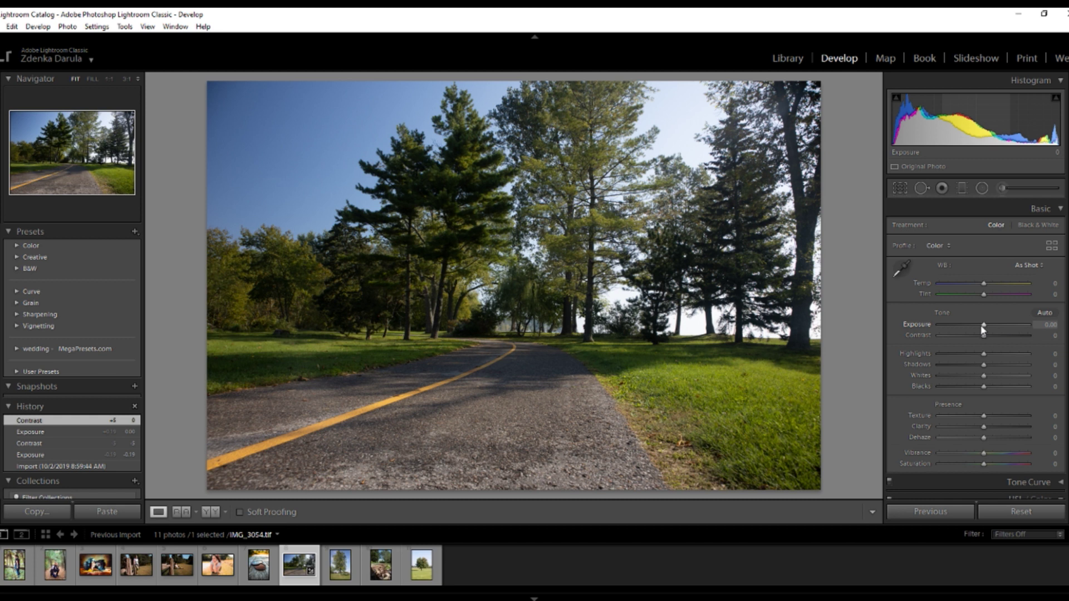
drag(985, 330, 984, 330)
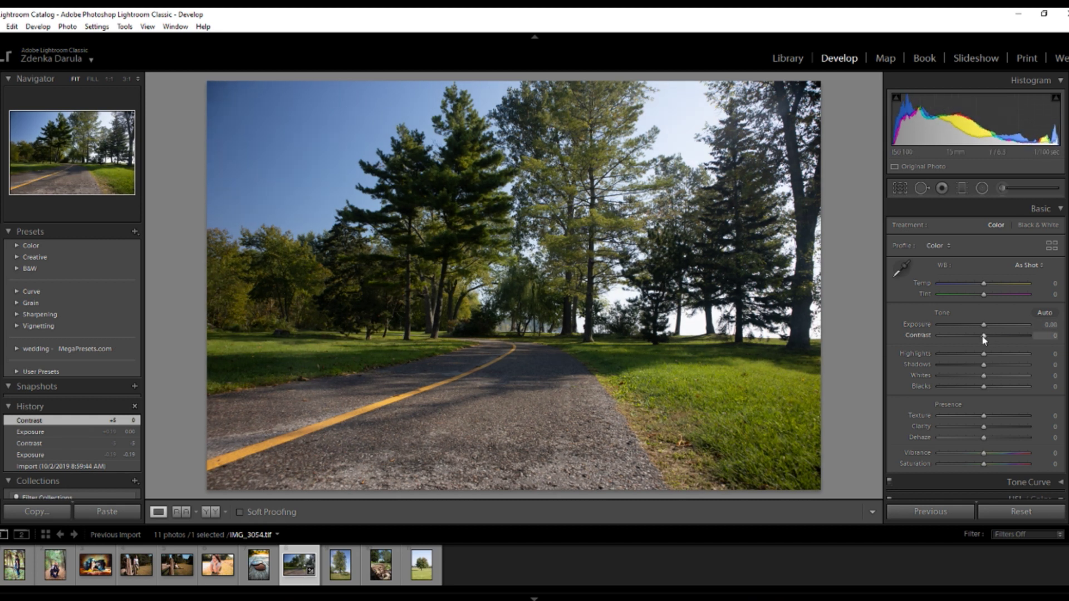
mouse_move(985, 340)
mouse_down()
mouse_move(973, 340)
mouse_move(980, 335)
mouse_up()
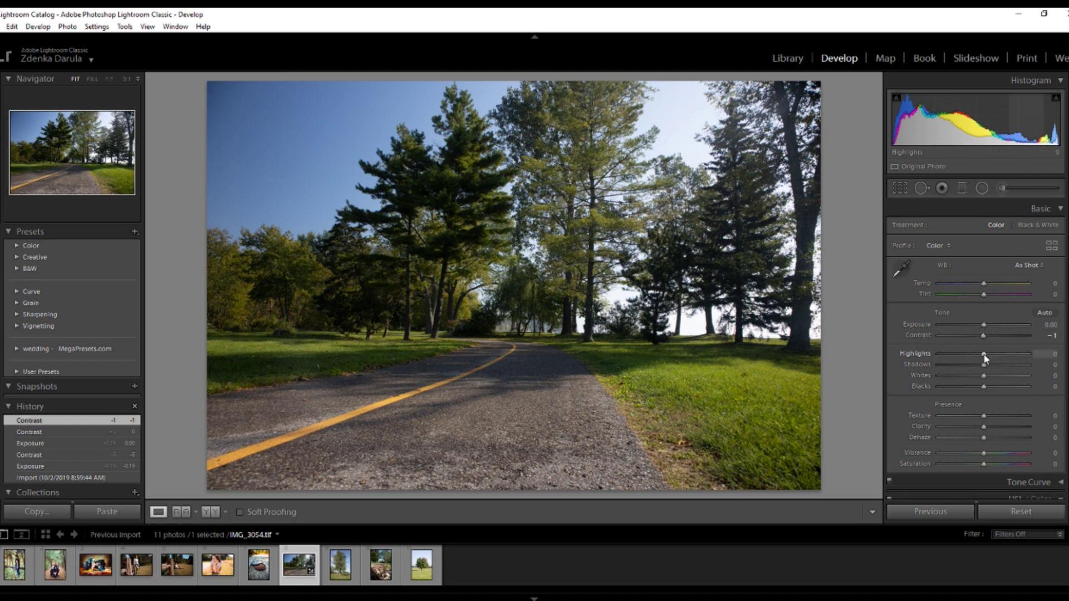
drag(983, 358, 966, 378)
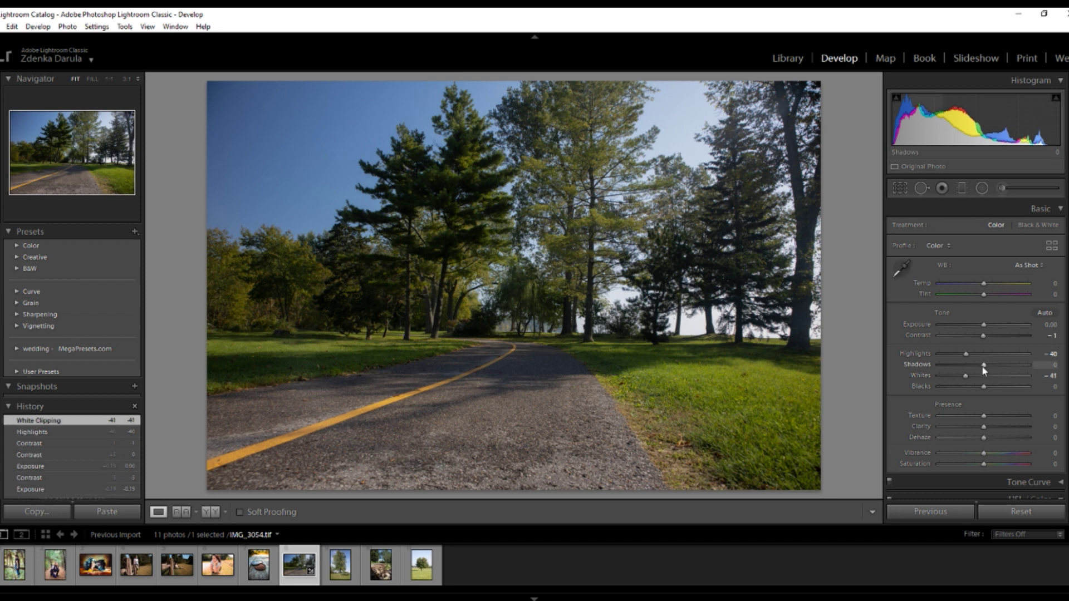
drag(983, 366, 983, 365)
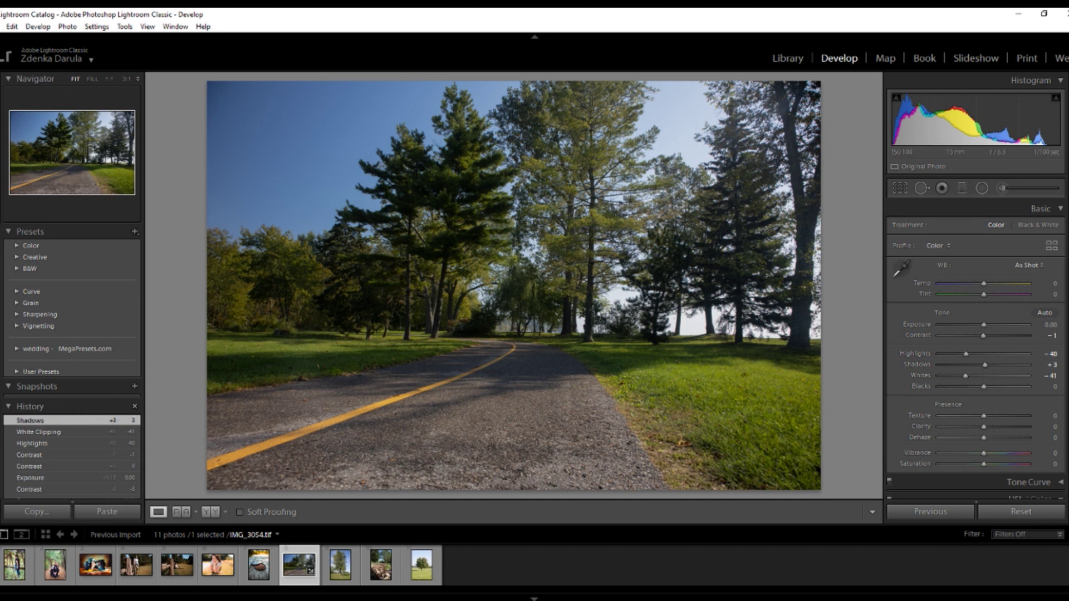
double_click(980, 459)
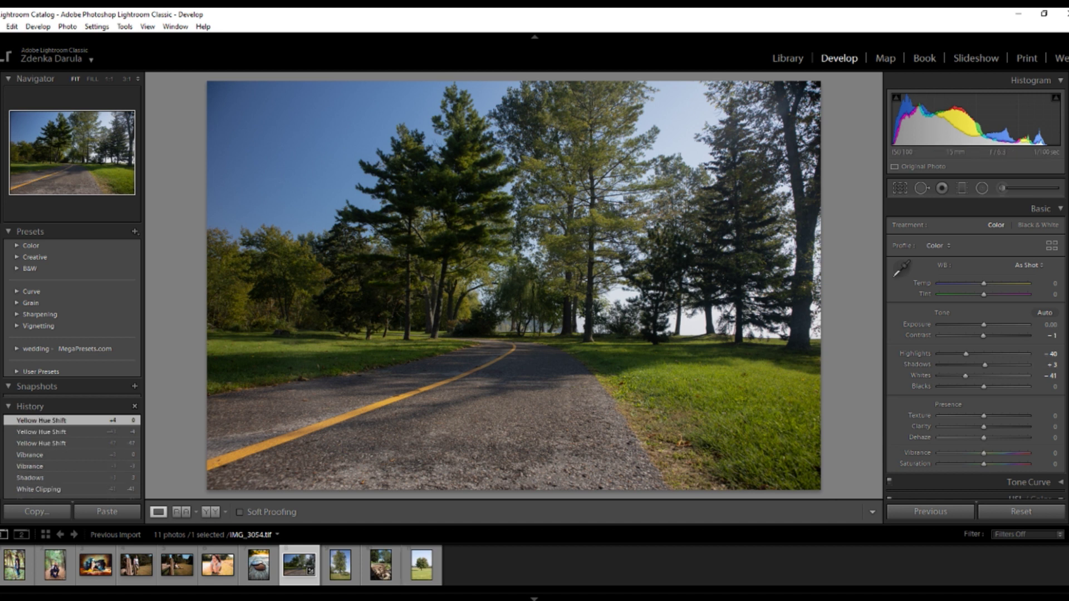
Shift the hues toward autumn colours: Green and Yellow to -100, Orange to +100 and Blue to -22
scroll(976, 351, down, 10)
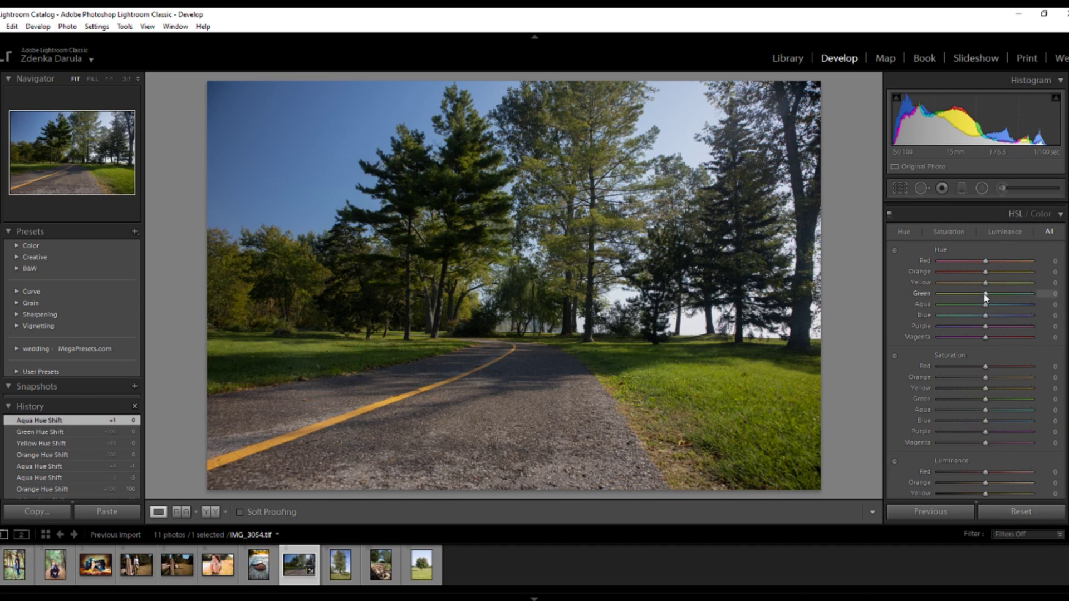
drag(981, 292, 914, 297)
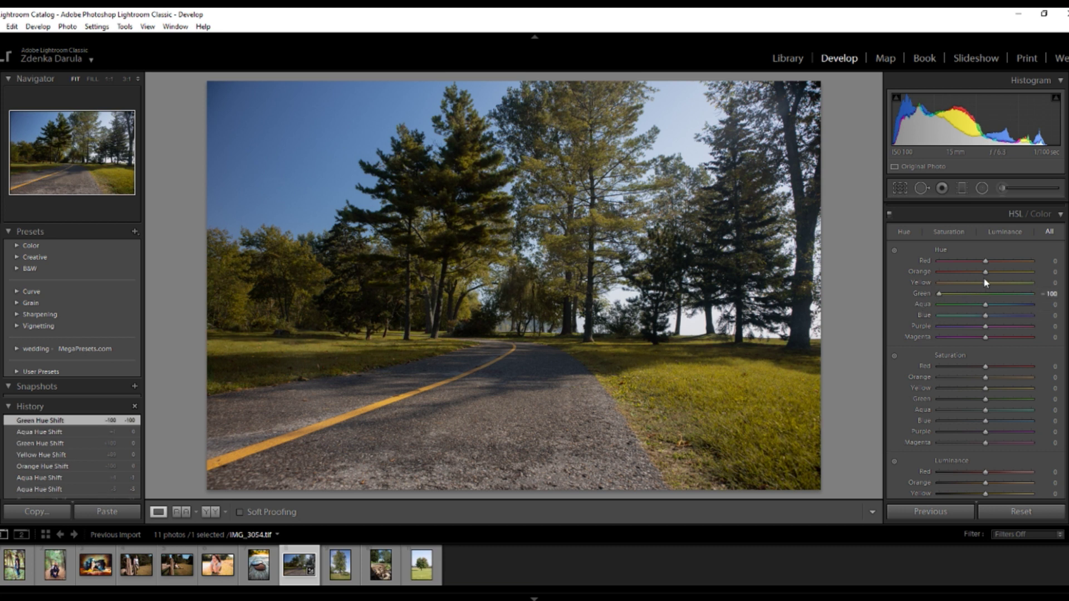
drag(984, 286, 935, 283)
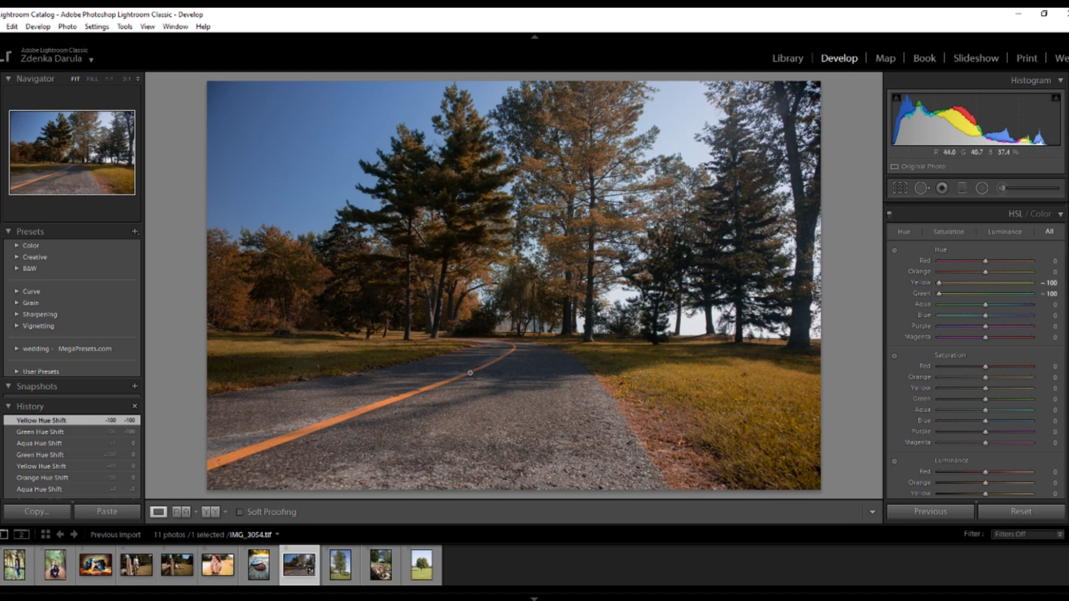
drag(985, 274, 1039, 281)
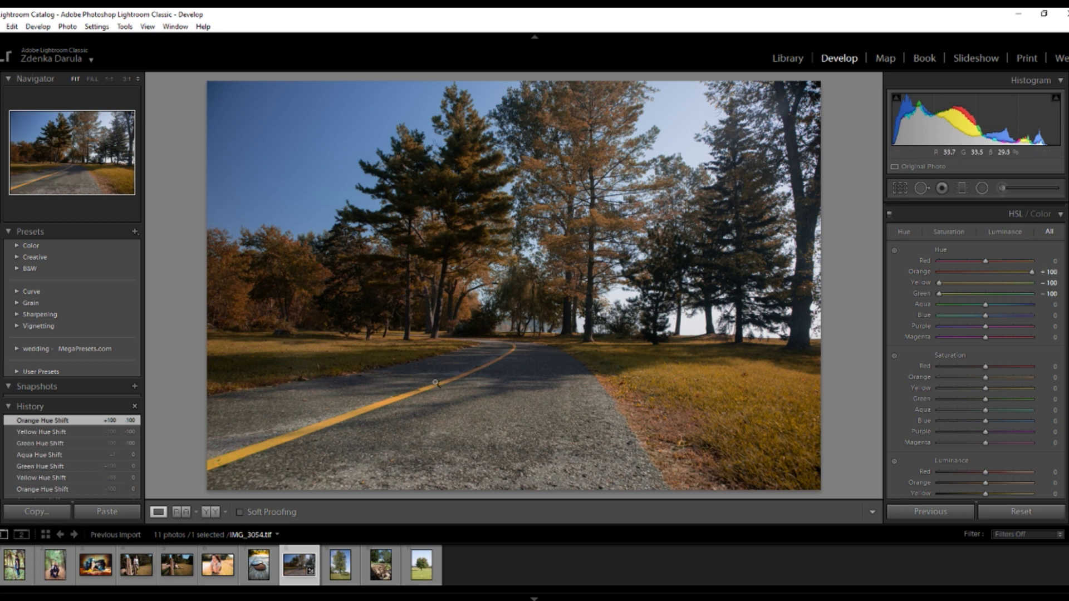
drag(985, 315, 971, 314)
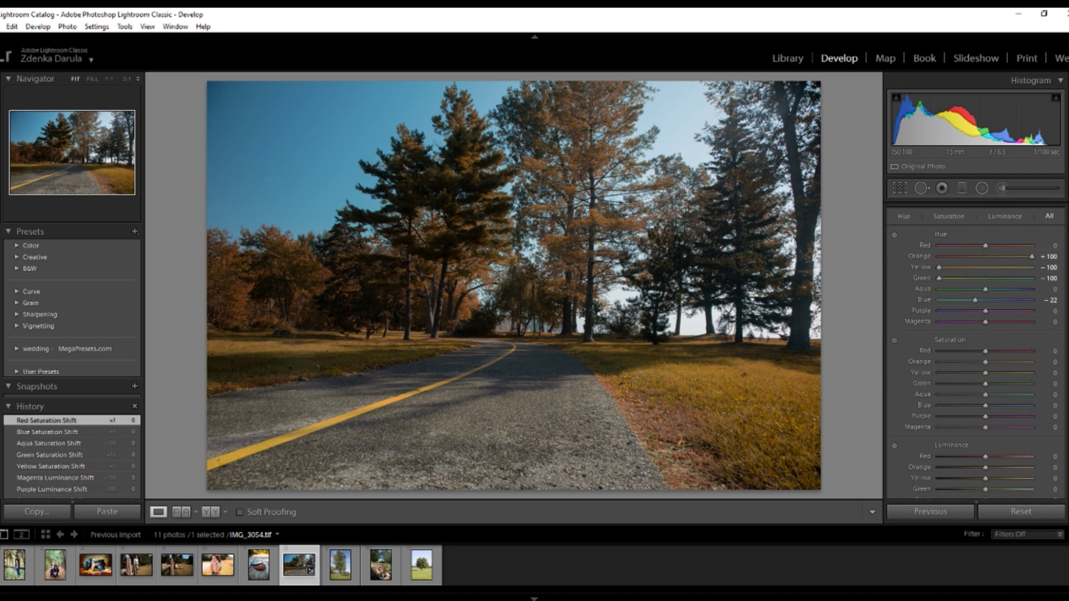
Set the yellow saturation to -27, and try the blue saturation at -100 before returning it to about neutral
scroll(974, 351, down, 5)
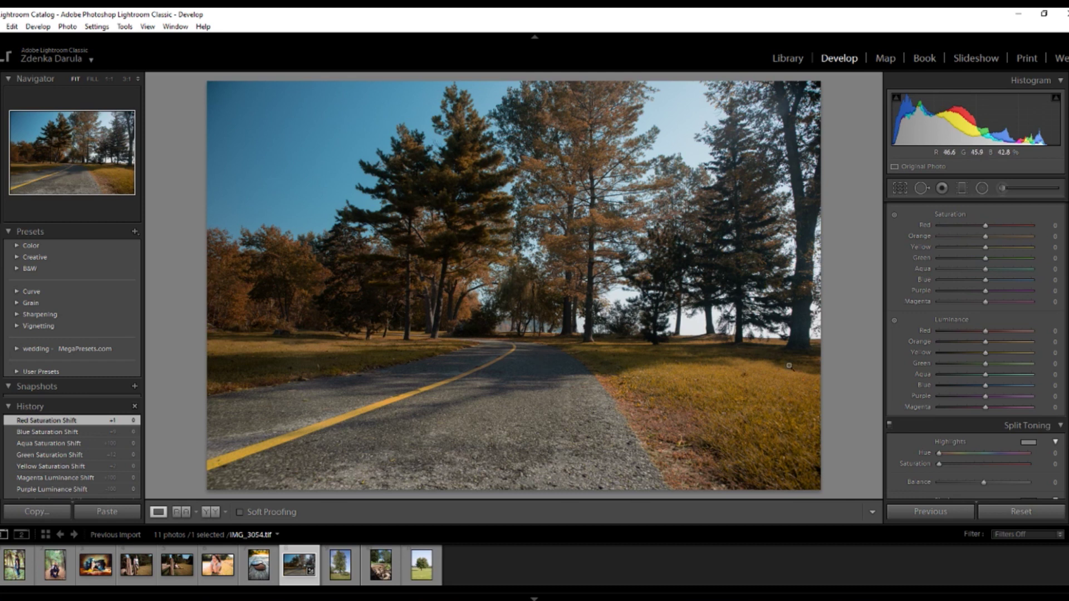
mouse_move(986, 251)
mouse_down()
mouse_move(959, 249)
mouse_move(973, 250)
mouse_up()
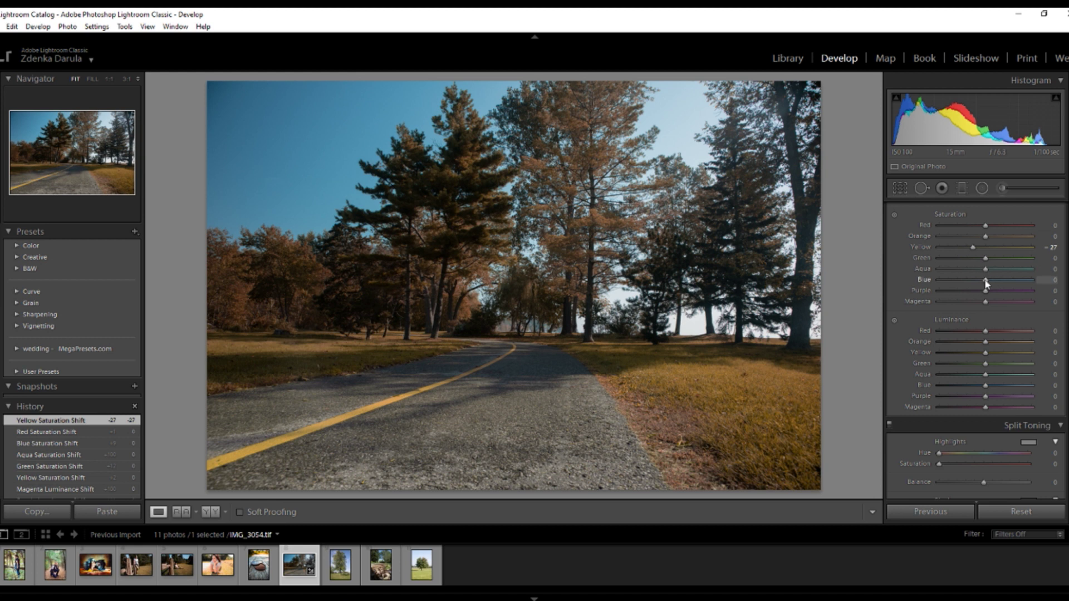
drag(985, 282, 830, 274)
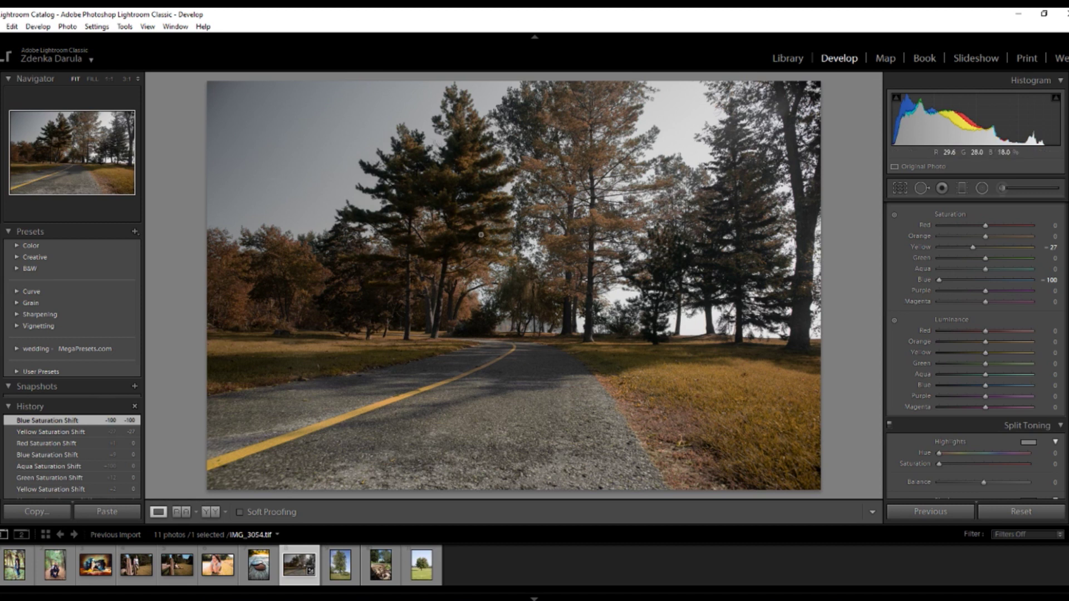
drag(940, 284, 984, 284)
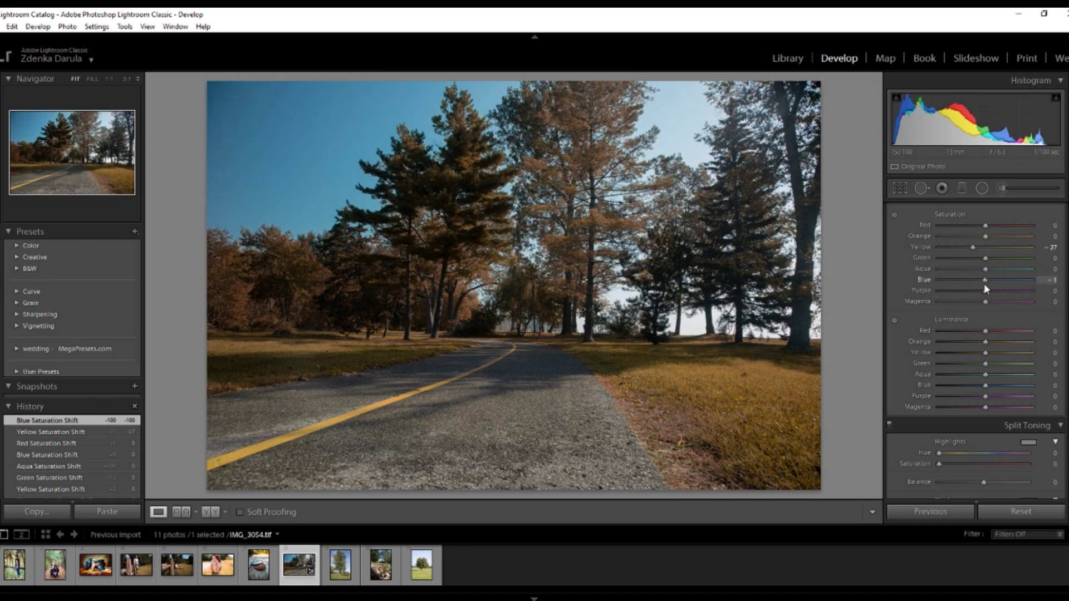
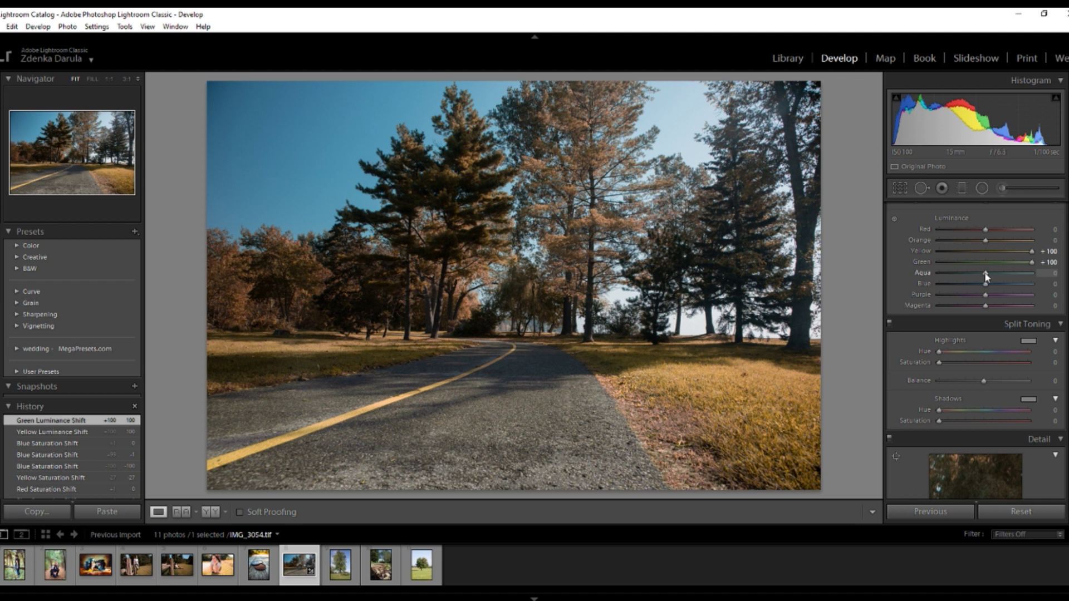
Lower the orange luminance to -26
drag(985, 277, 910, 273)
drag(1032, 273, 972, 266)
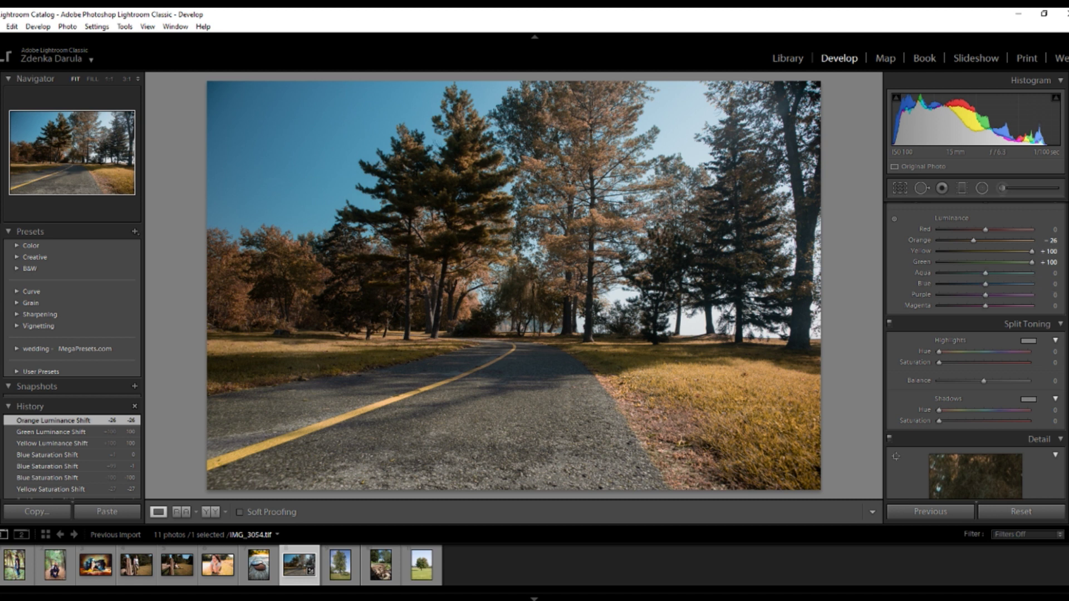
Try the blue saturation at -100, compare the result with the unedited photo, and reset the blue saturation
scroll(976, 351, up, 5)
scroll(1047, 387, down, 1)
drag(986, 368, 883, 368)
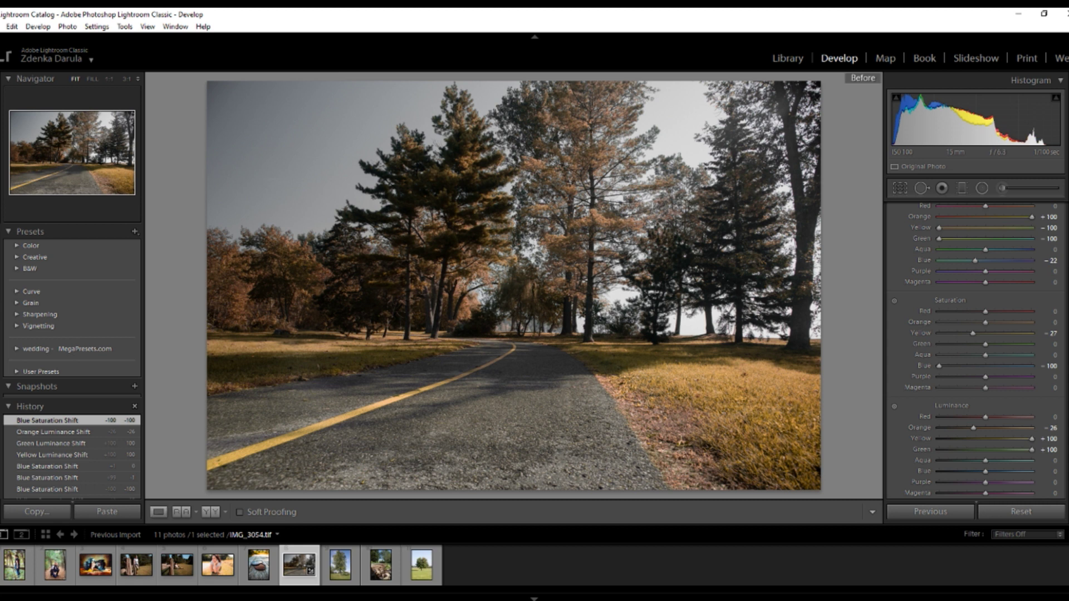
key(backslash)
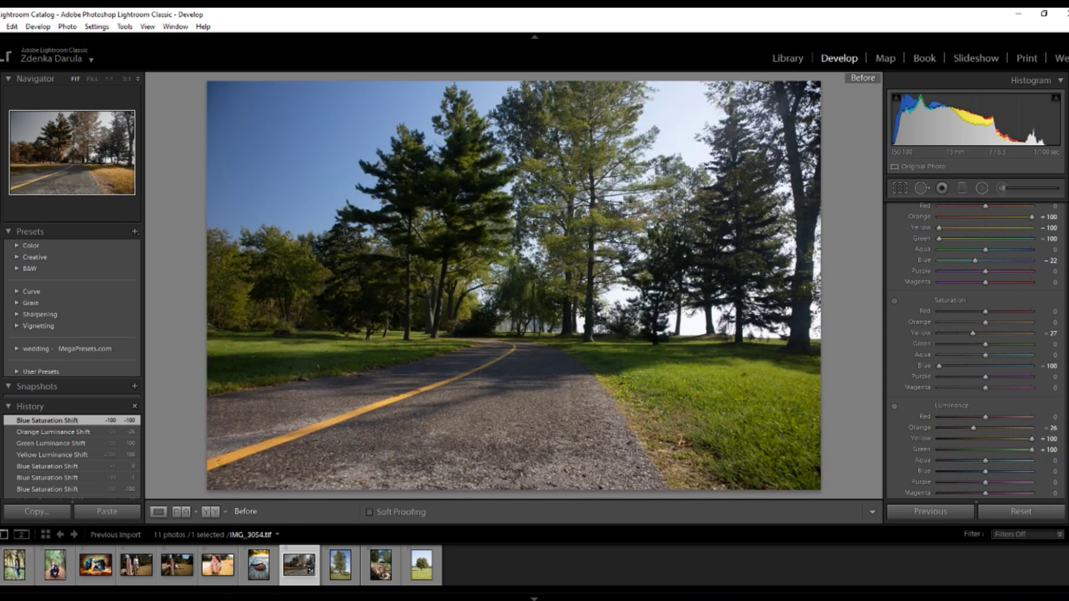
key(backslash)
key(backslash)
key(backslash)
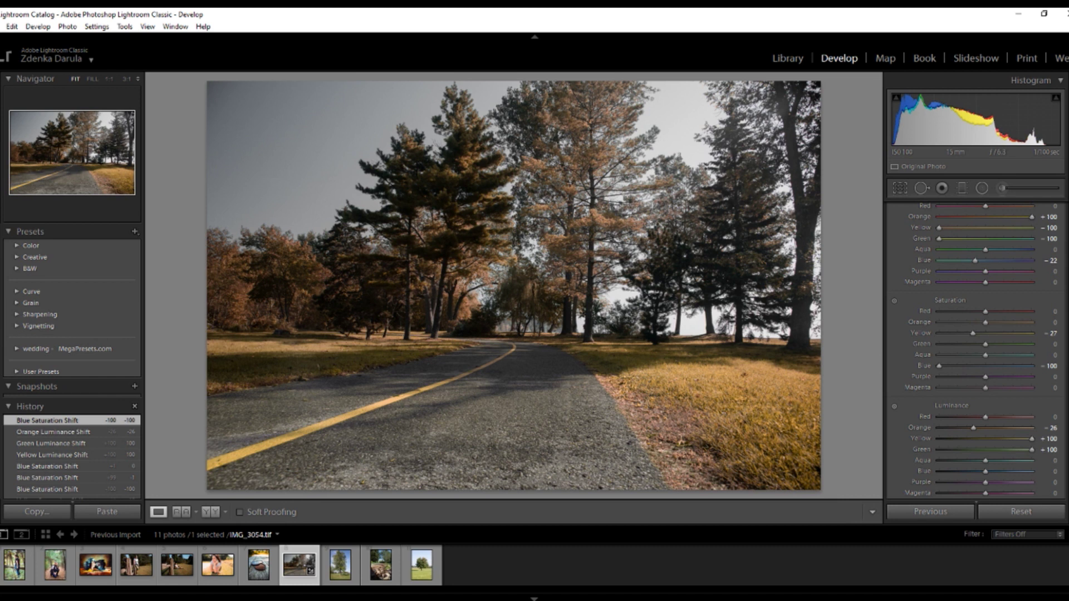
drag(936, 366, 984, 363)
double_click(985, 366)
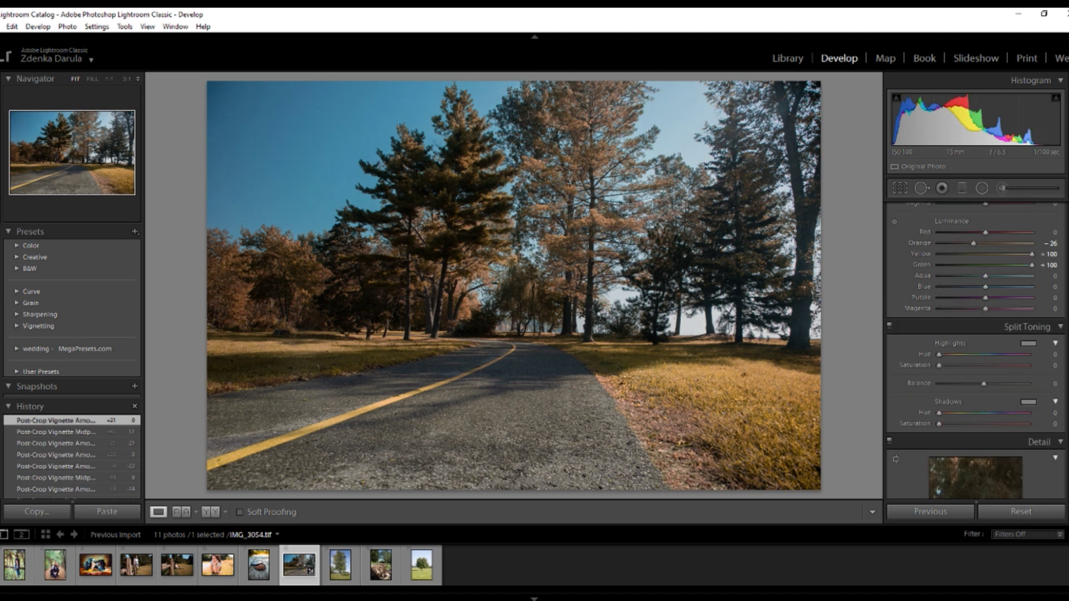
Add a darkening post-crop vignette with Amount -26 and Midpoint 21
scroll(1067, 442, down, 10)
scroll(1067, 443, down, 2)
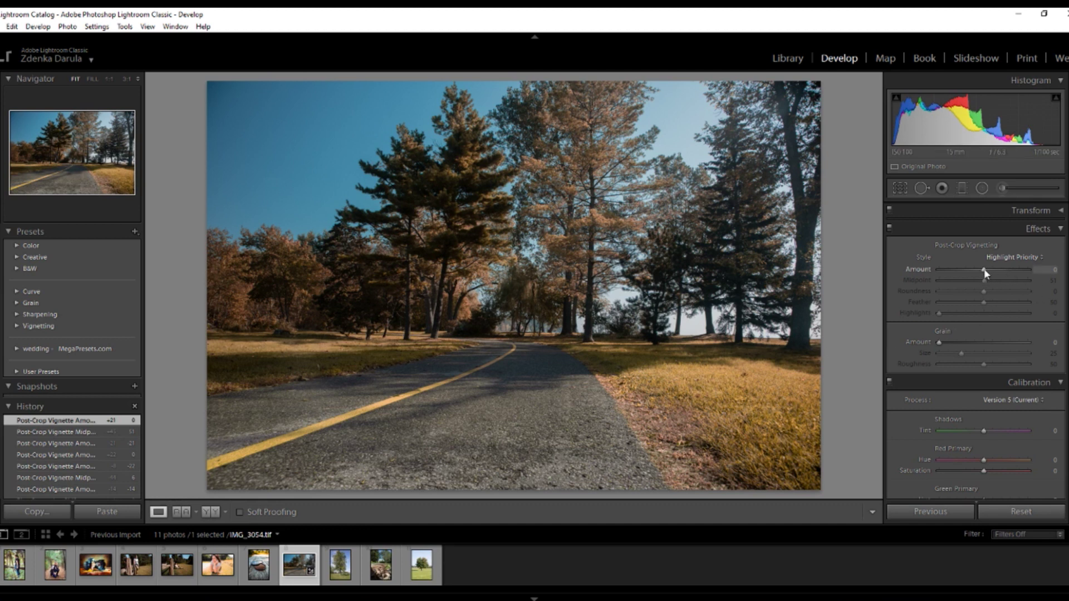
scroll(983, 269, down, 5)
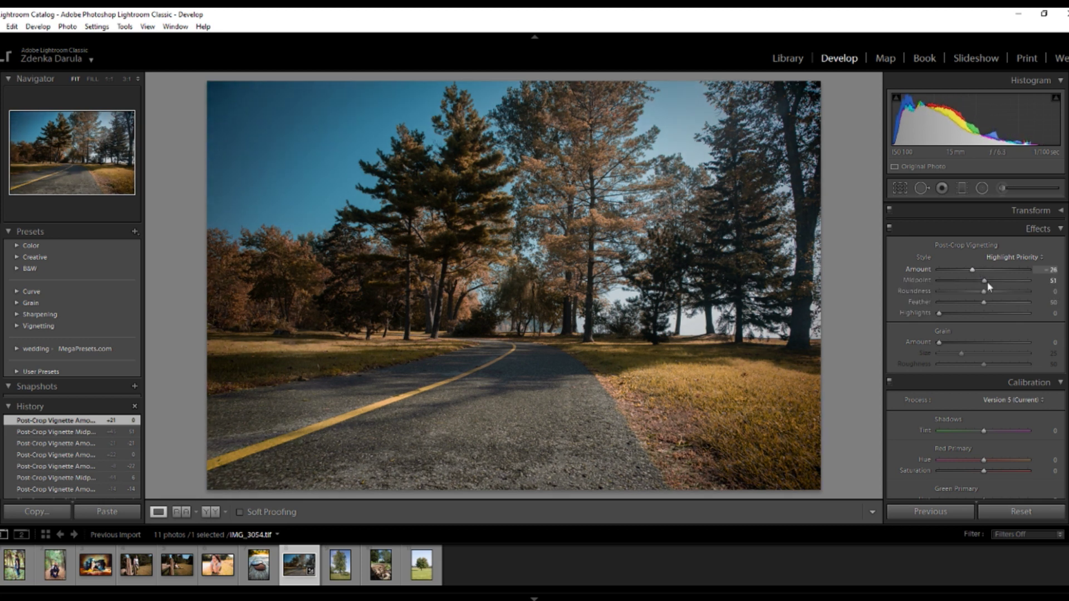
drag(983, 280, 956, 281)
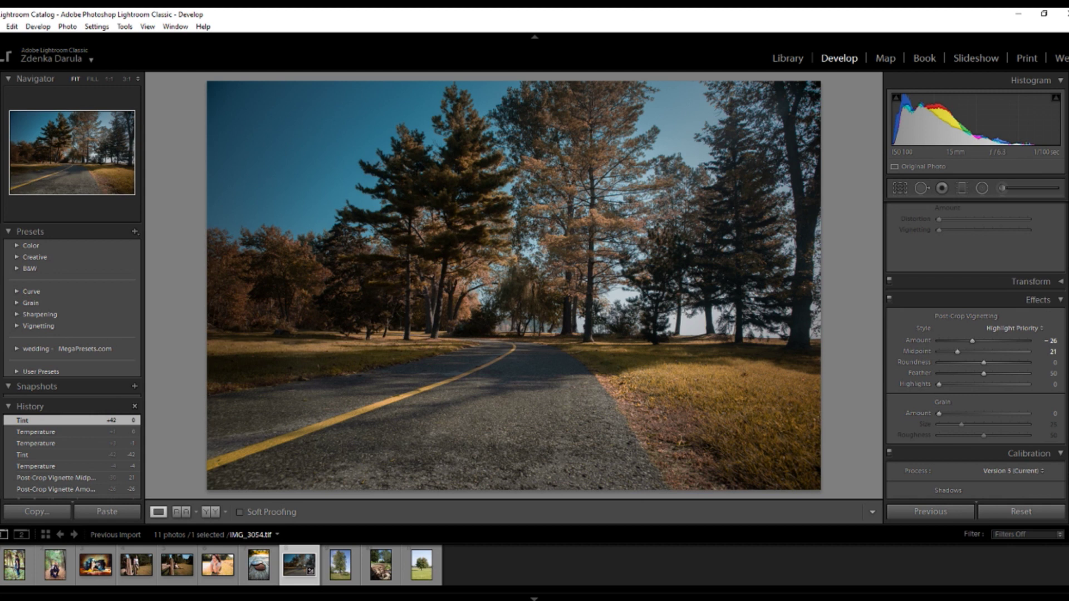
Brighten and warm the road photo with Exposure +0.39, Contrast +8 and Temperature +4
scroll(974, 334, up, 10)
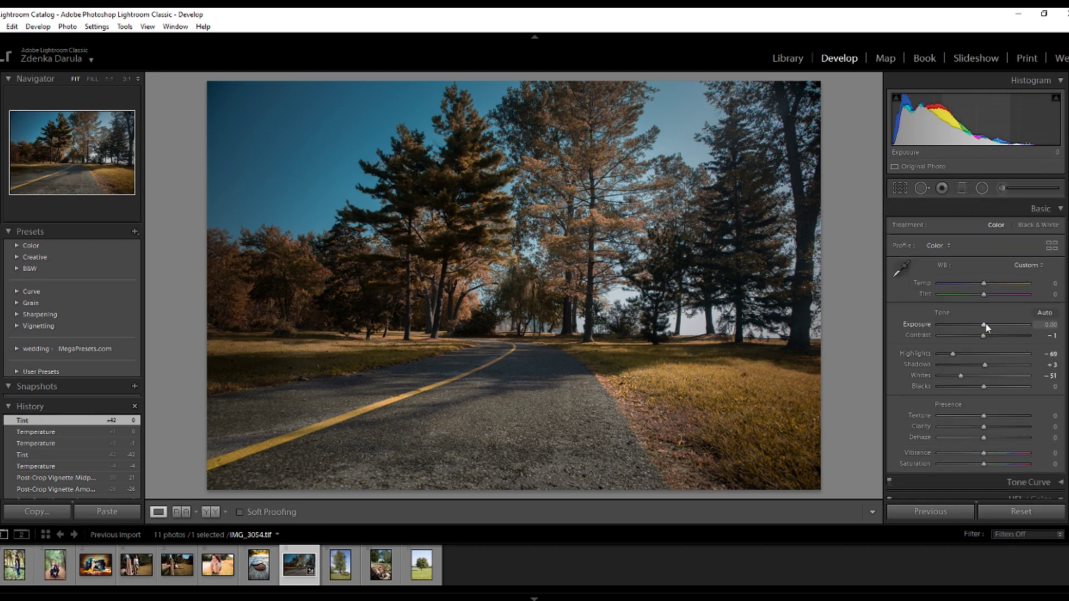
mouse_move(985, 327)
mouse_down()
mouse_move(1005, 336)
mouse_move(986, 334)
mouse_up()
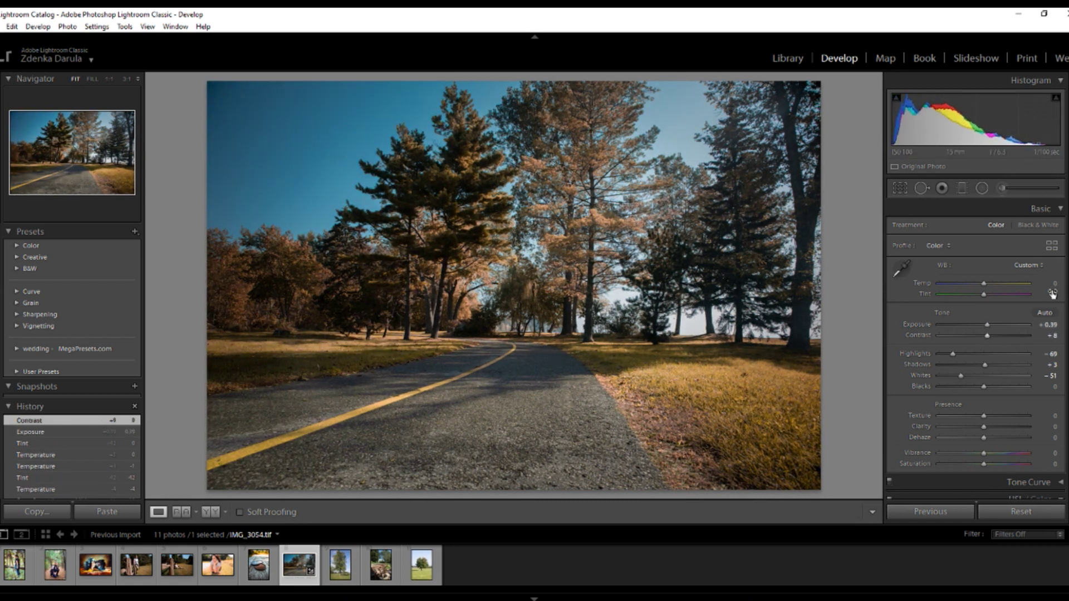
click(988, 284)
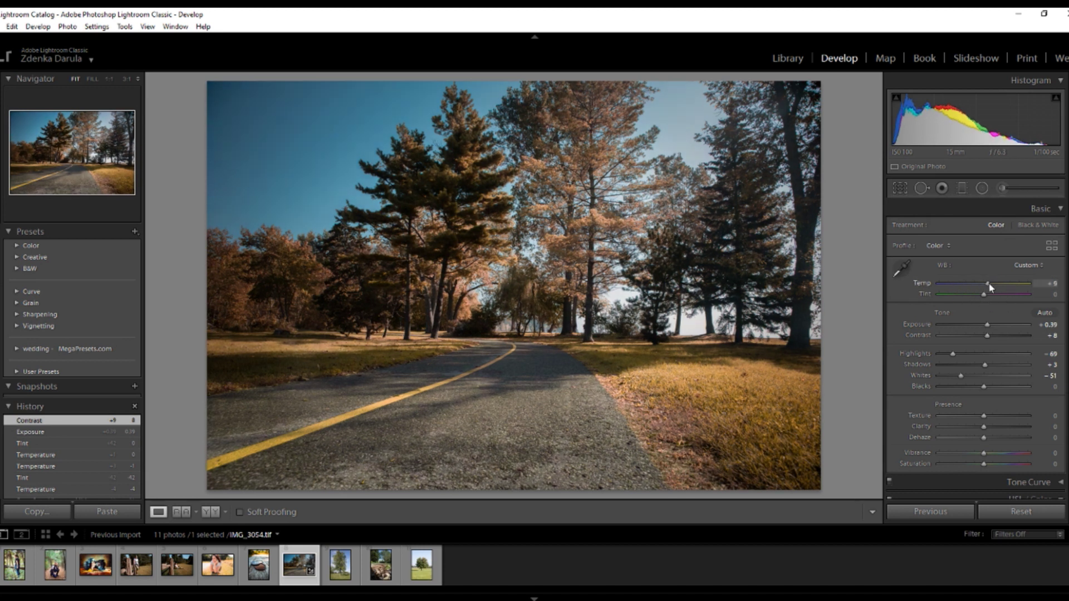
drag(988, 283, 986, 287)
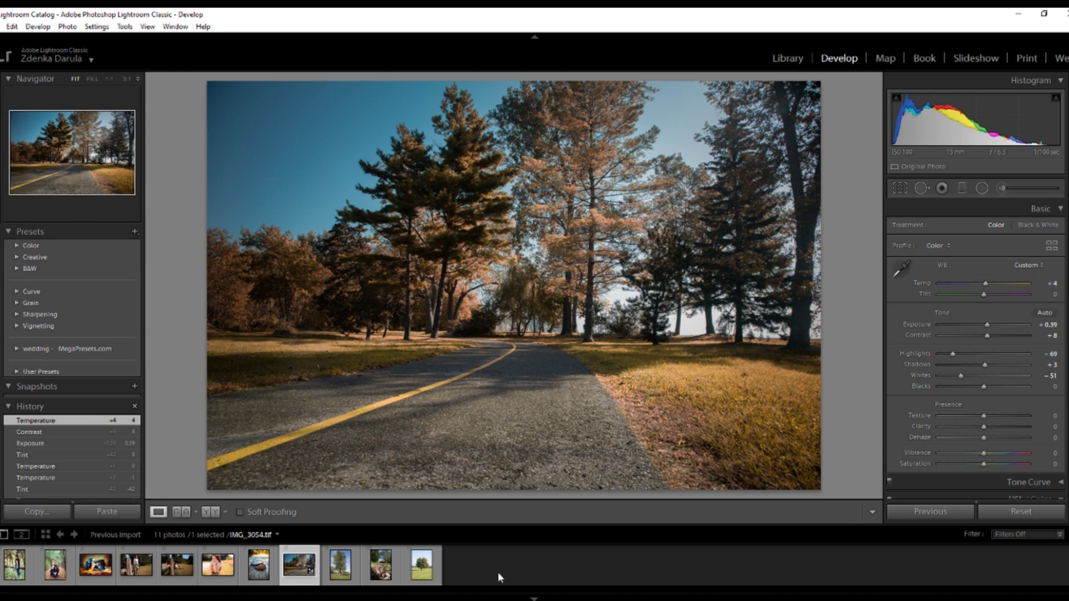
Switch to the photo IMG_2849.jpg of the woman sitting beside the wooden fence
click(255, 579)
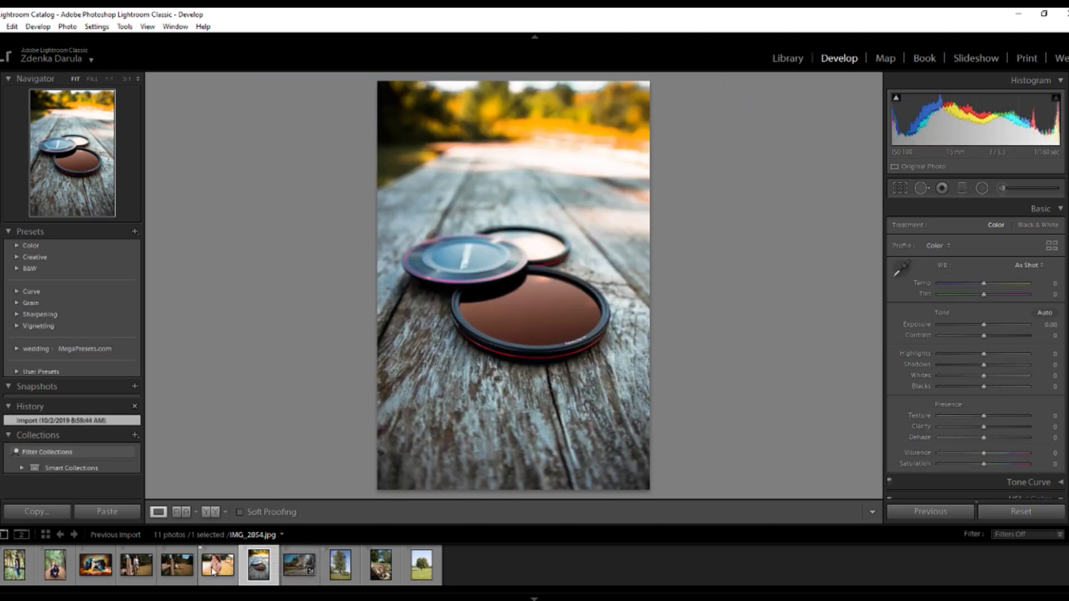
click(177, 576)
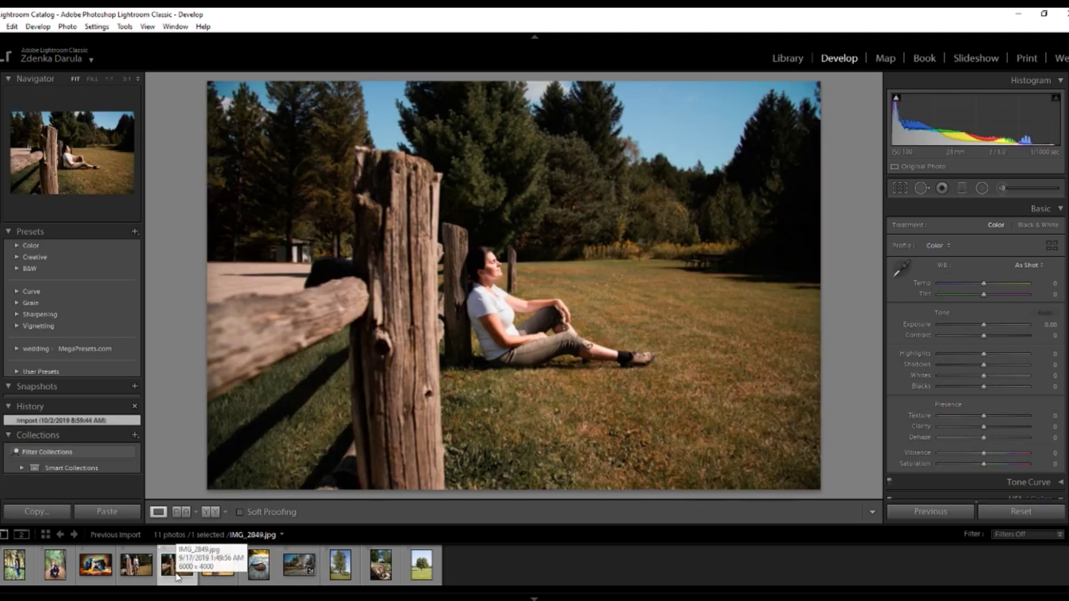